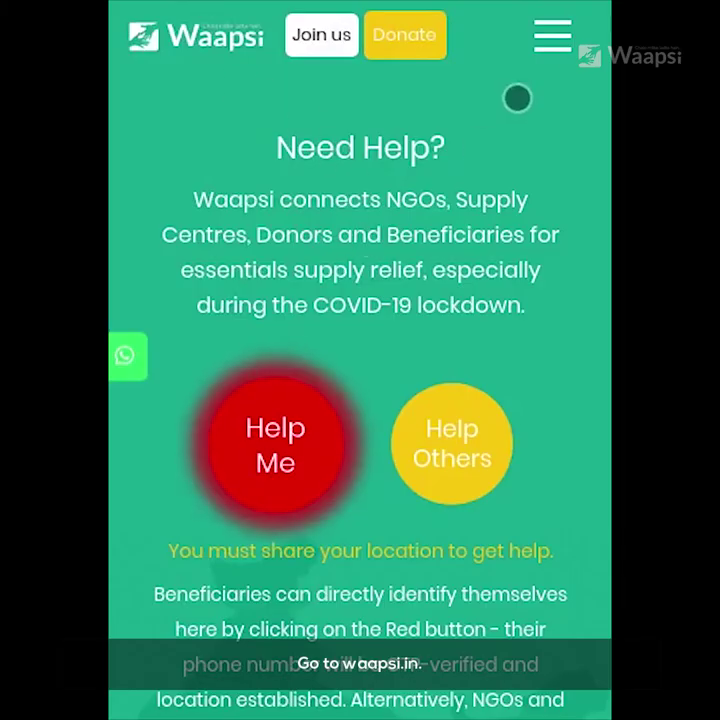
Start a Waapsi registration as a representative of an NGO.
click(137, 23)
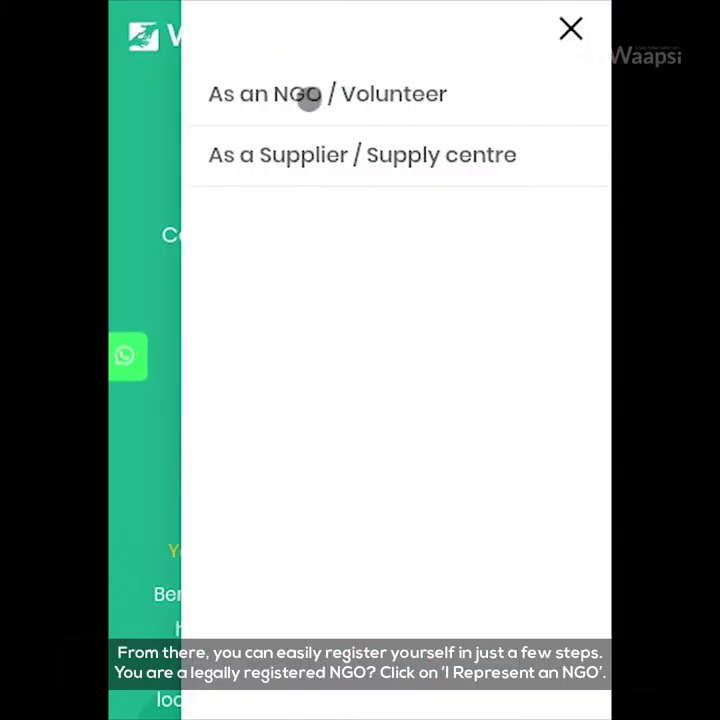
click(313, 95)
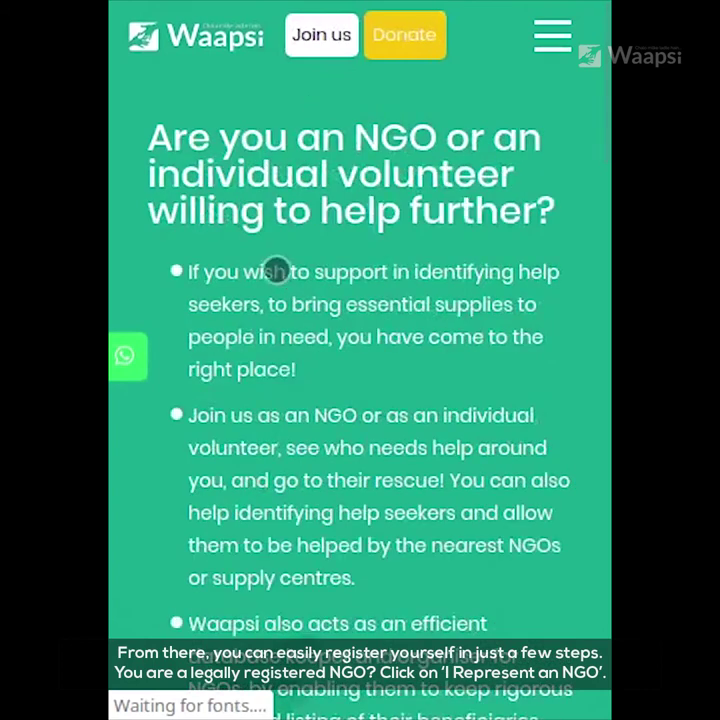
scroll(204, 270, down, 6)
click(265, 351)
scroll(305, 338, down, 2)
Fill the contact name, phone and email from saved details.
click(260, 280)
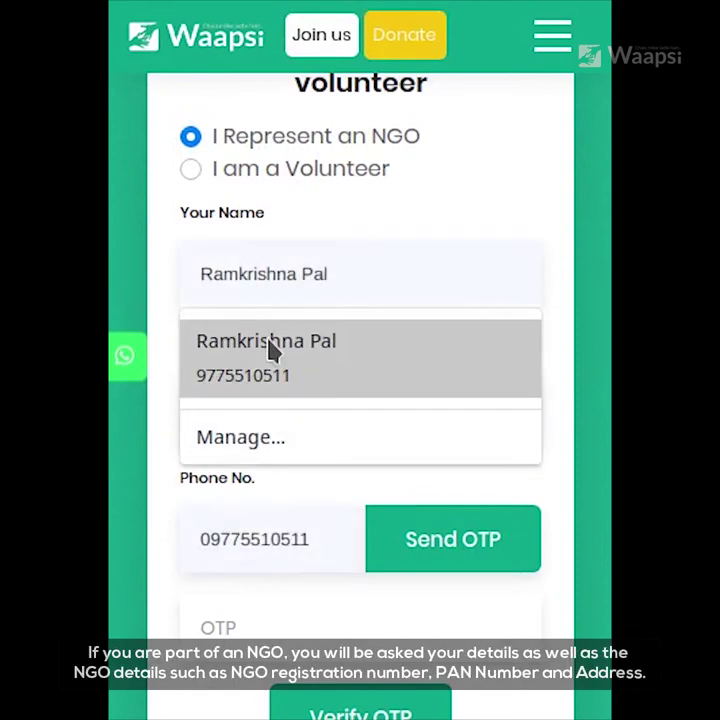
click(215, 342)
click(280, 347)
text(ngo)
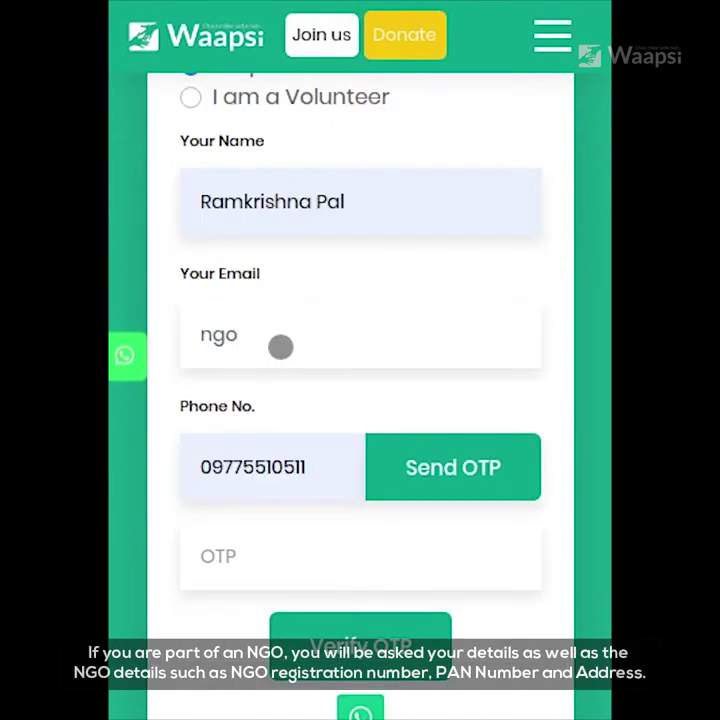
text(Ng)
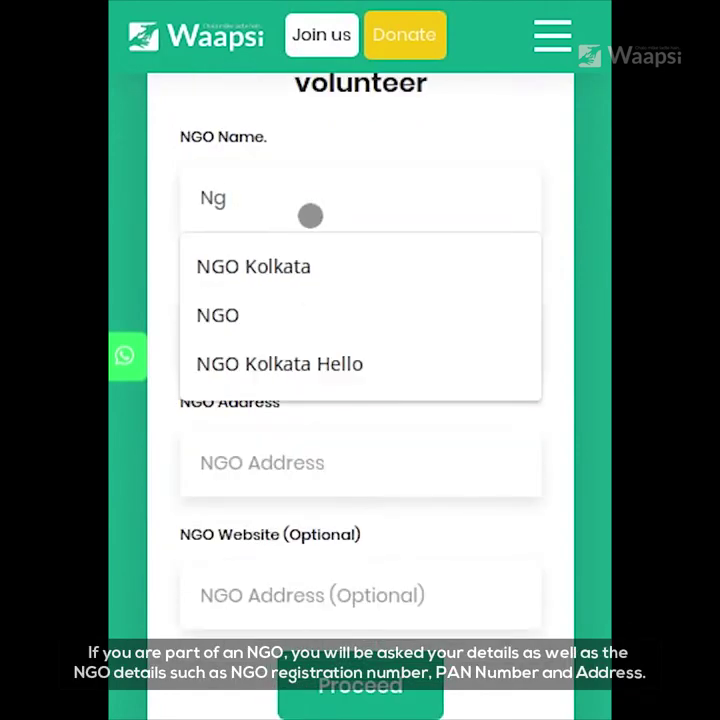
Fill in NGO Kolkata as the NGO name, the saved PAN and the suggested Kolkata address.
click(318, 262)
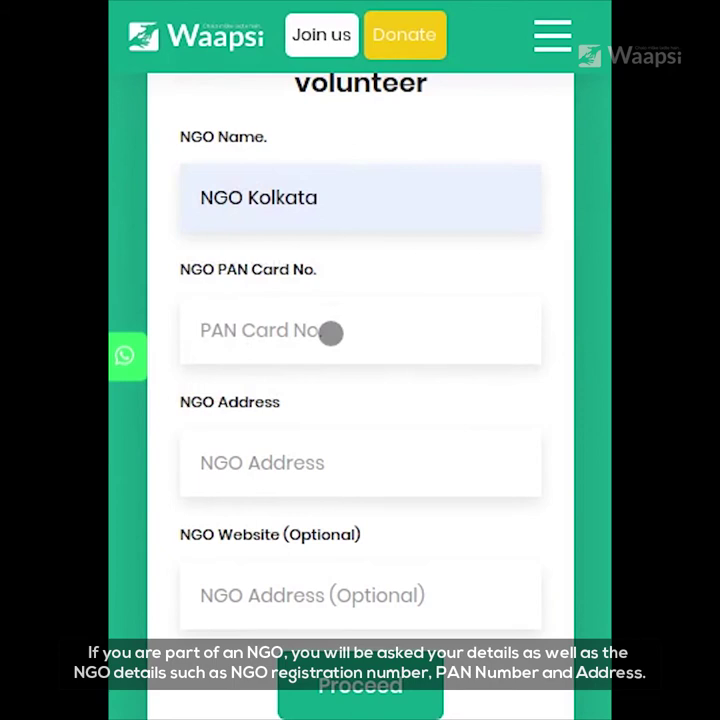
click(330, 333)
click(337, 459)
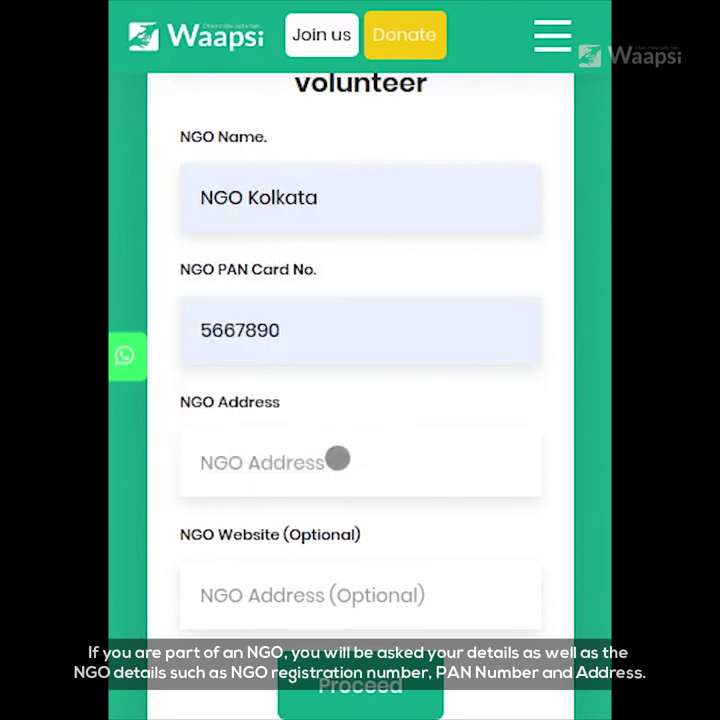
click(337, 459)
text(kol)
click(362, 523)
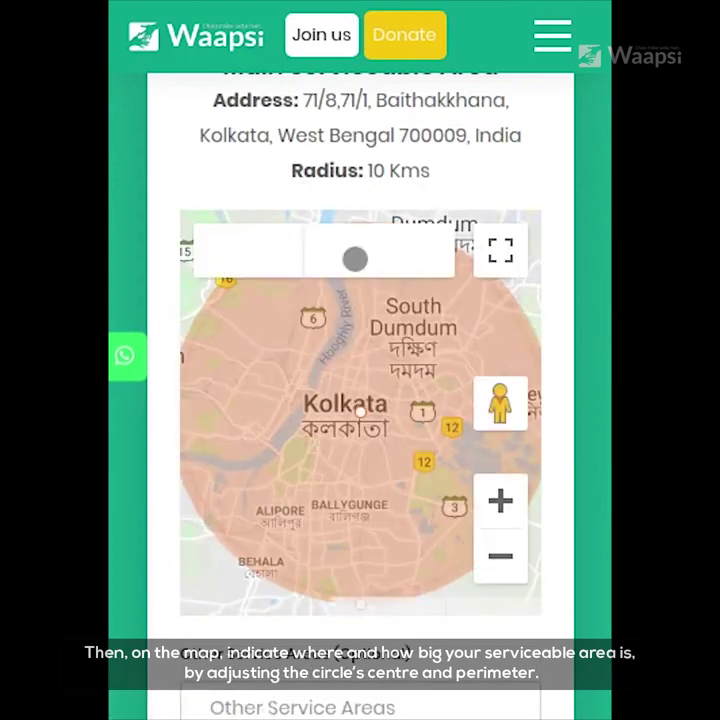
Zoom the map out and enlarge the Kolkata service circle to 11.34 Kms.
scroll(310, 373, down, 1)
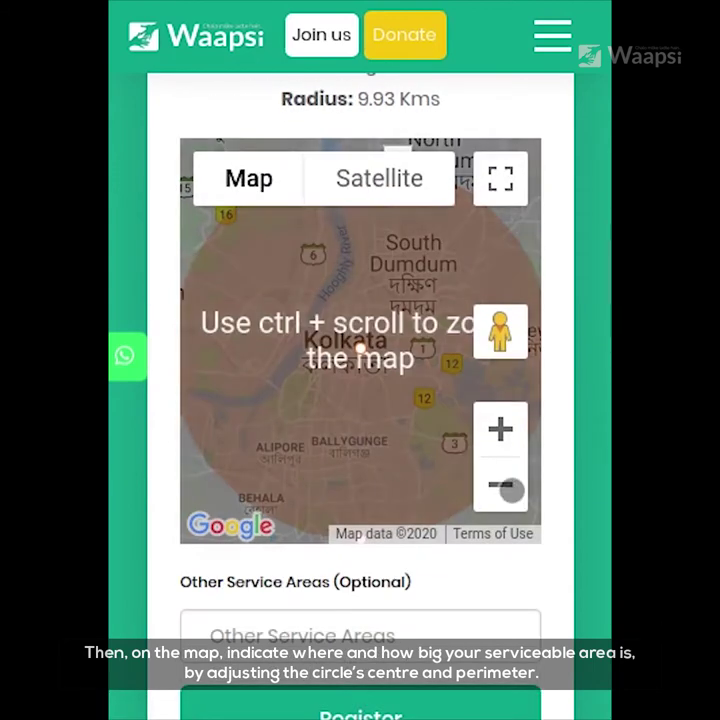
click(510, 489)
drag(311, 392, 474, 290)
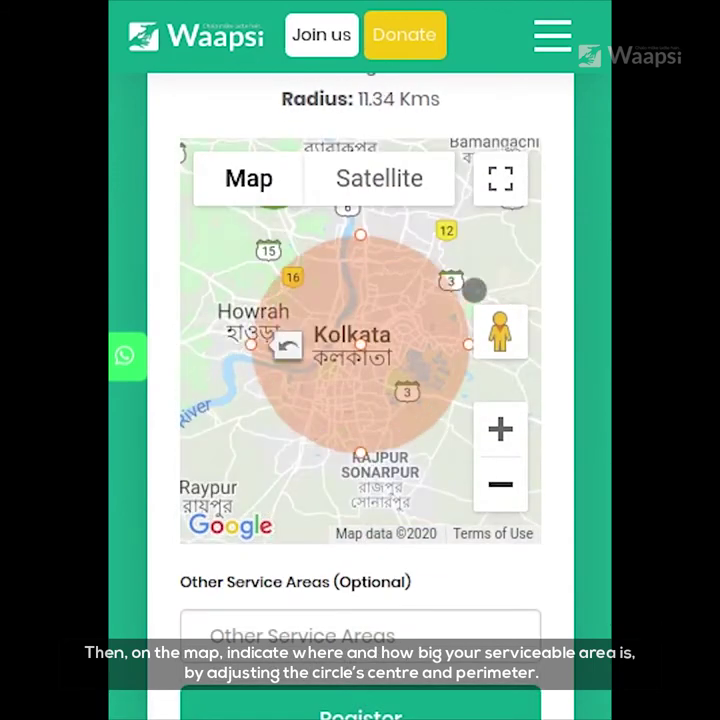
Add Behala and Newtown as other service areas and submit the NGO registration.
scroll(474, 290, down, 3)
click(255, 490)
text(Behala)
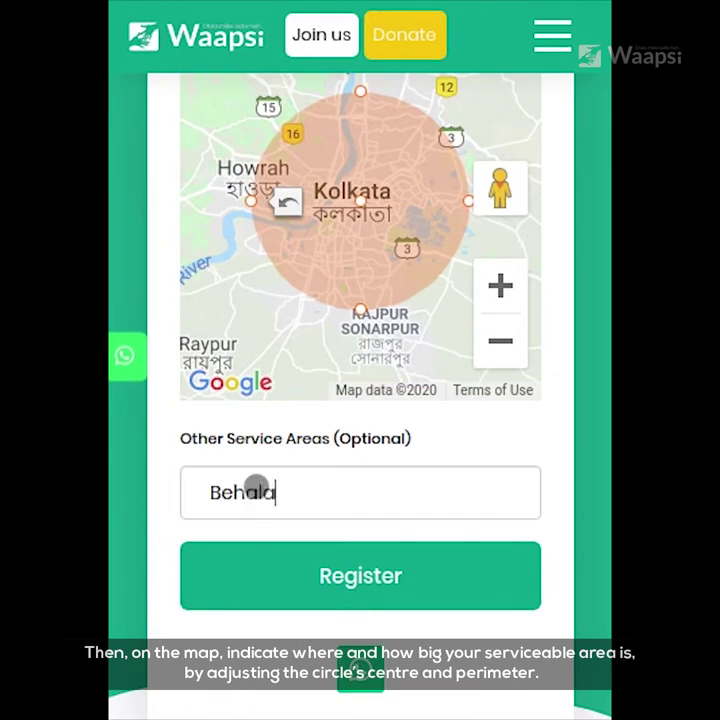
key(Return)
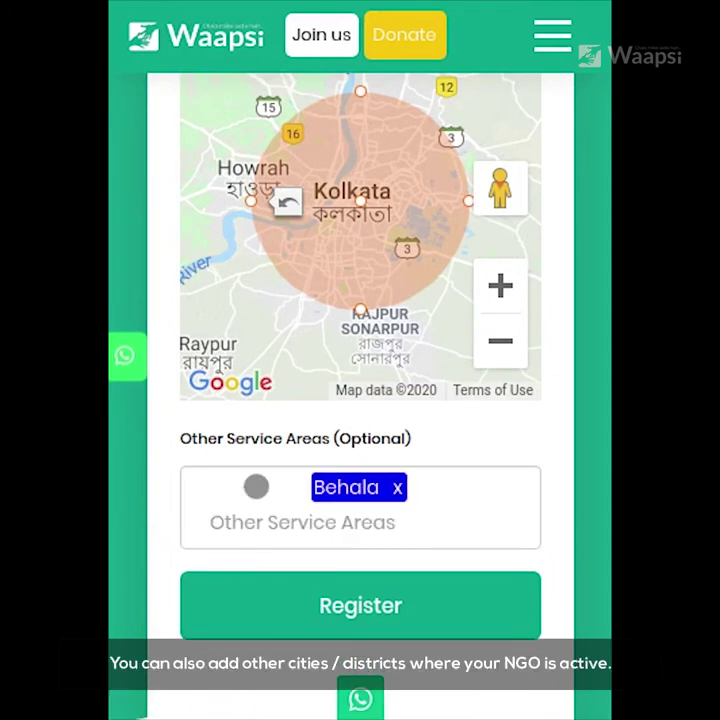
text(New)
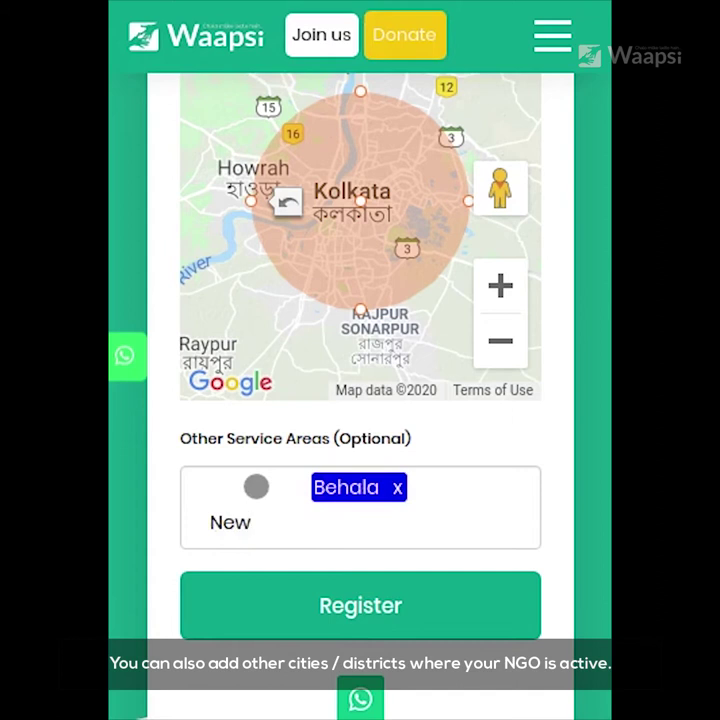
text(town)
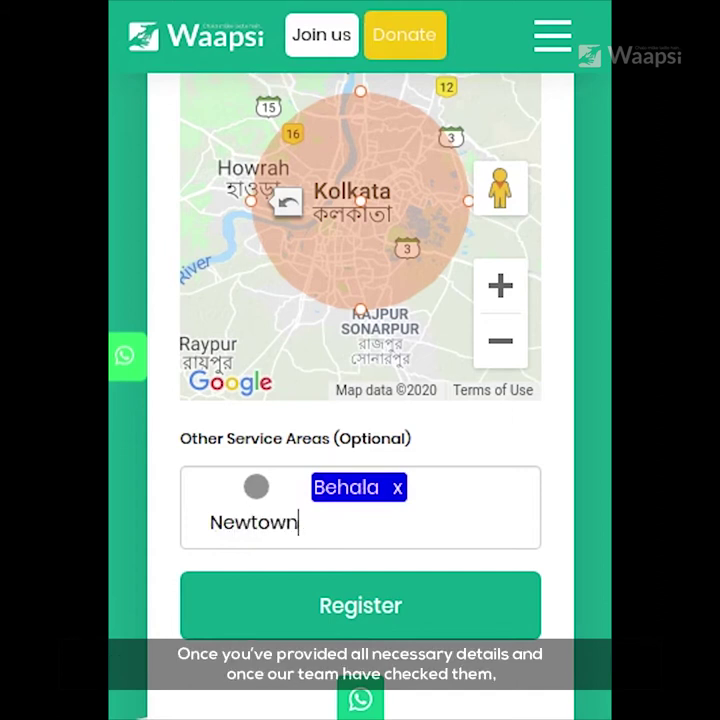
key(Return)
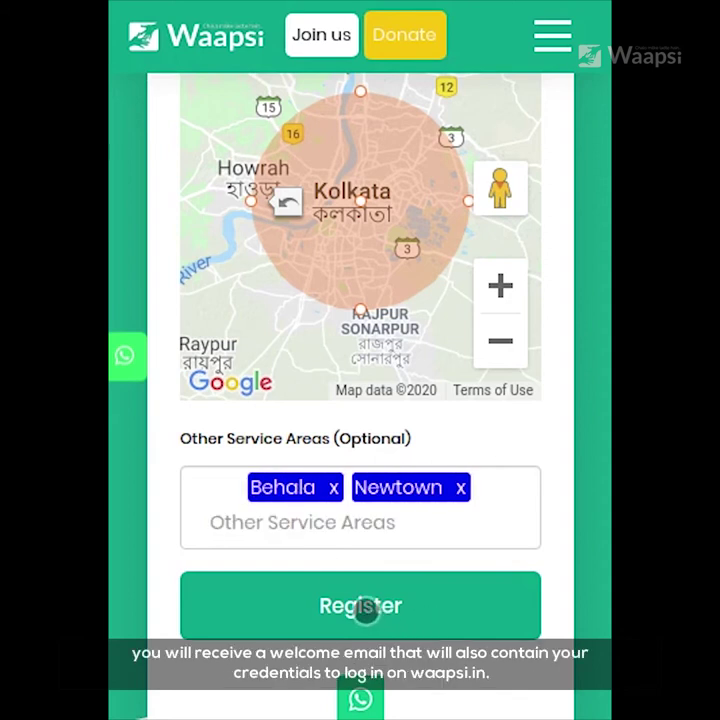
click(366, 611)
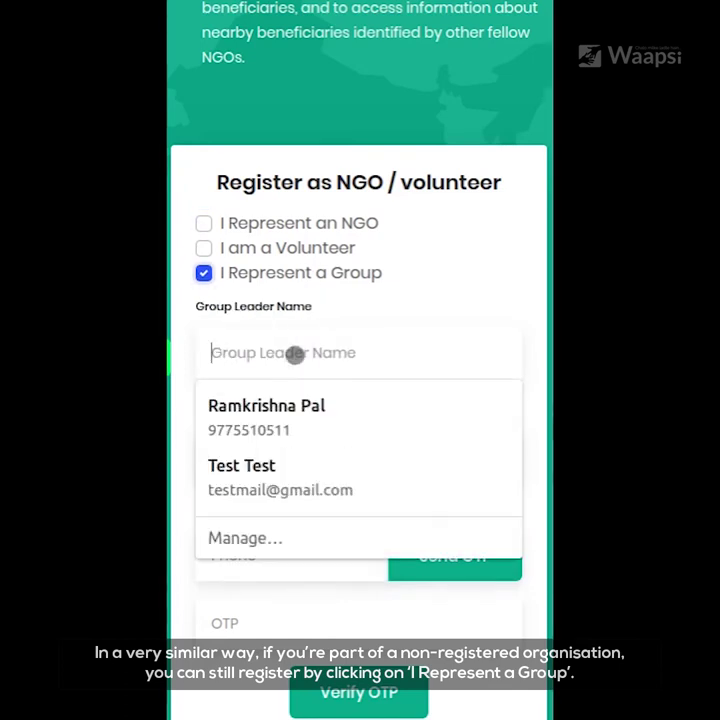
Enter the group leader's saved name and email, and widen the service radius to 16.78 Kms.
text(Ra)
click(300, 382)
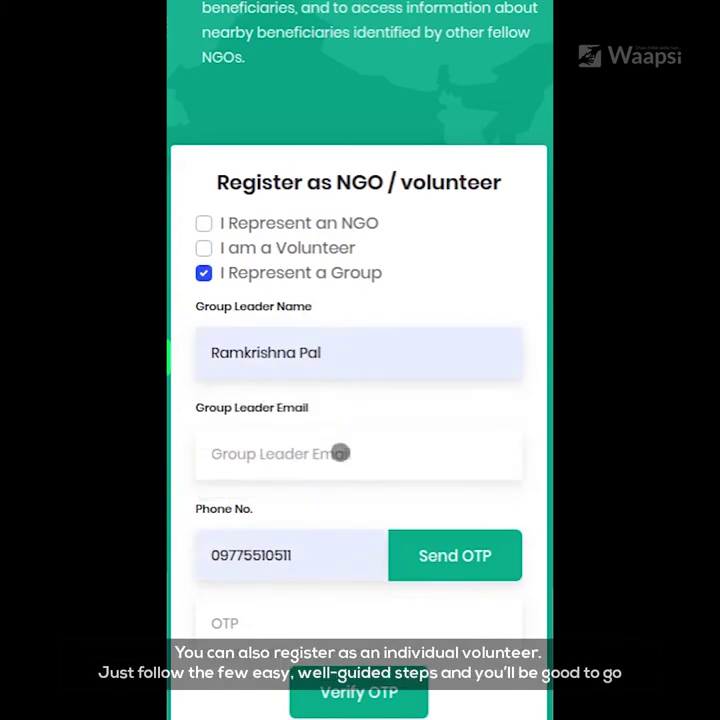
click(340, 453)
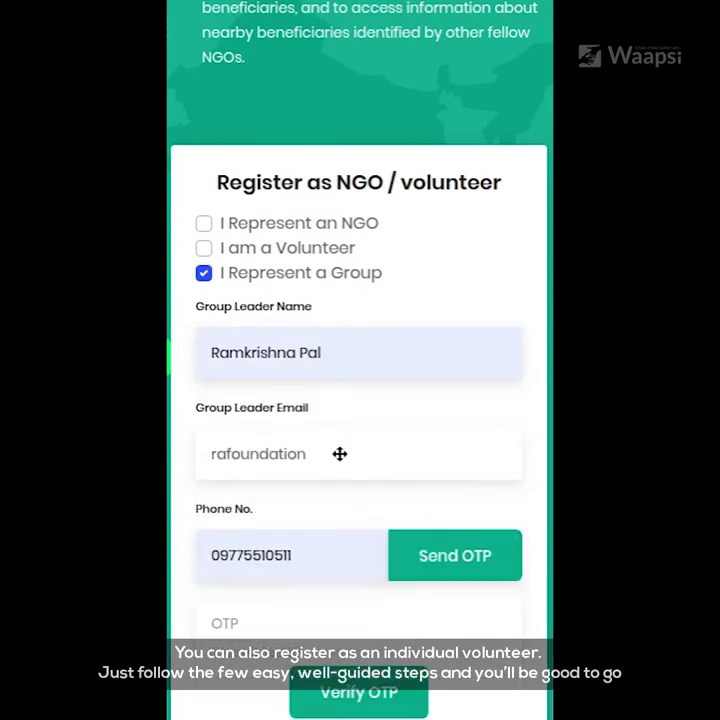
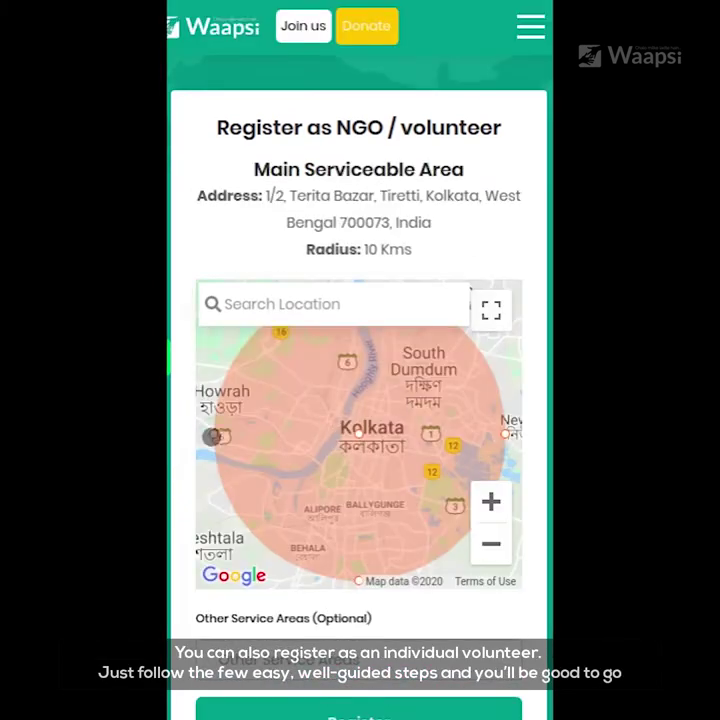
drag(211, 436, 198, 437)
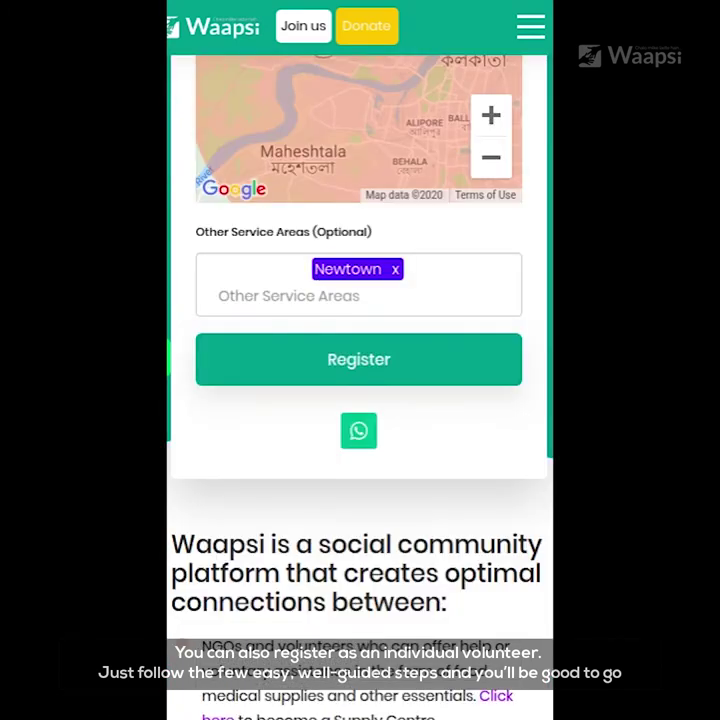
scroll(360, 400, down, 3)
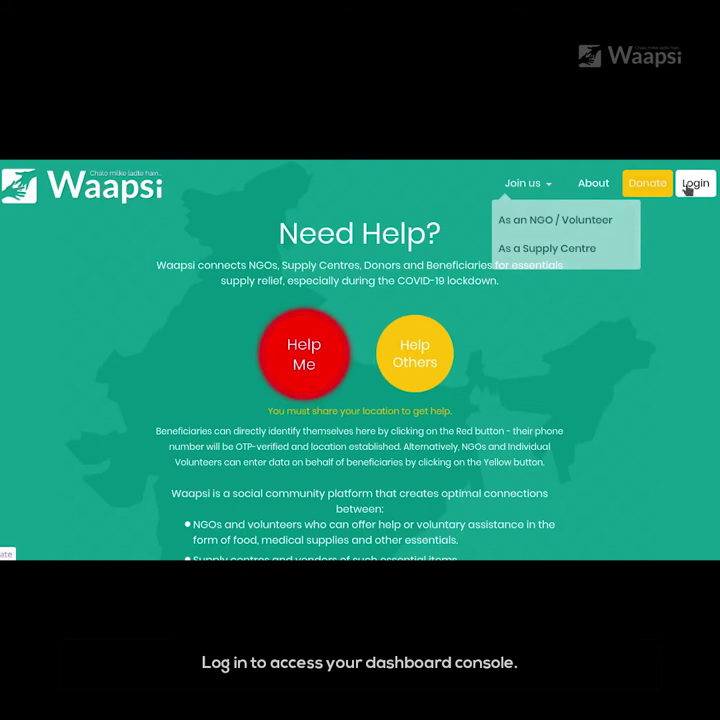
Log in, take on the first help seeker's case and open its Support Details form.
click(690, 185)
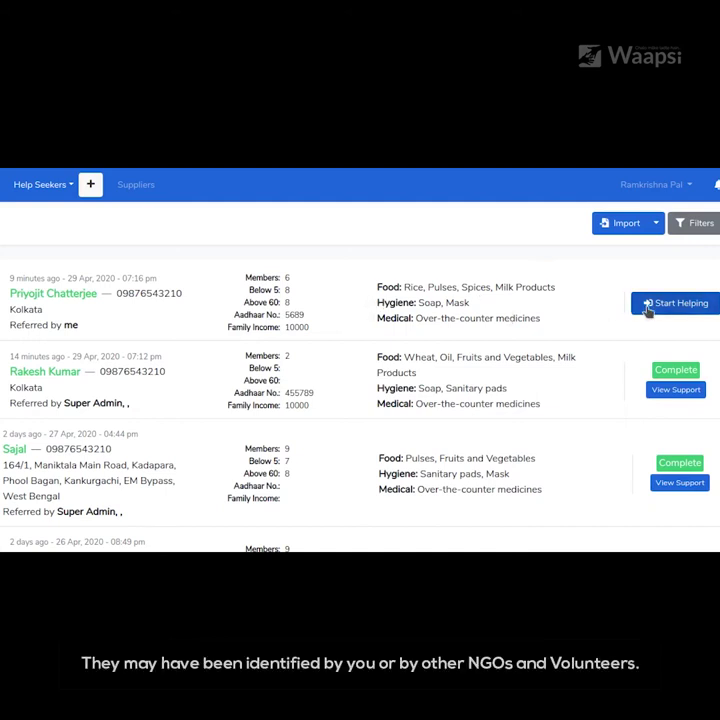
click(648, 310)
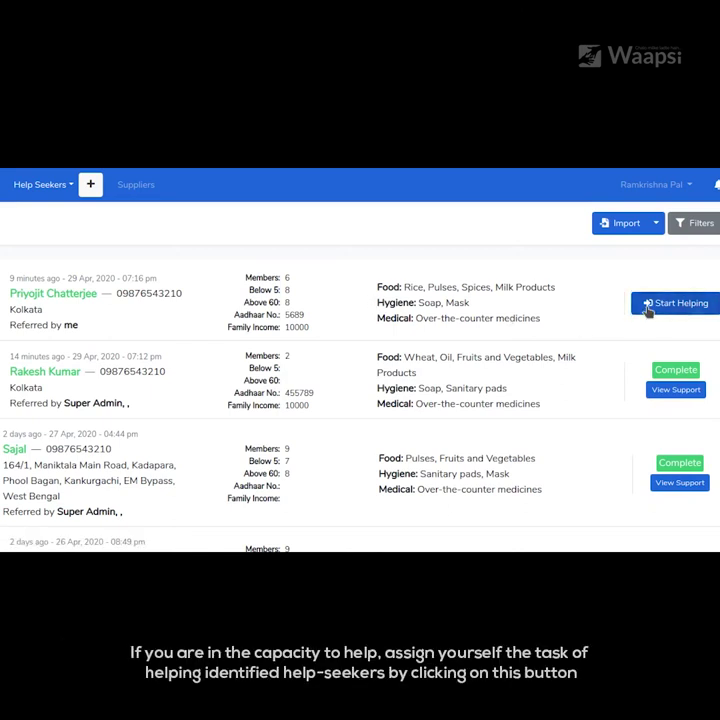
click(647, 310)
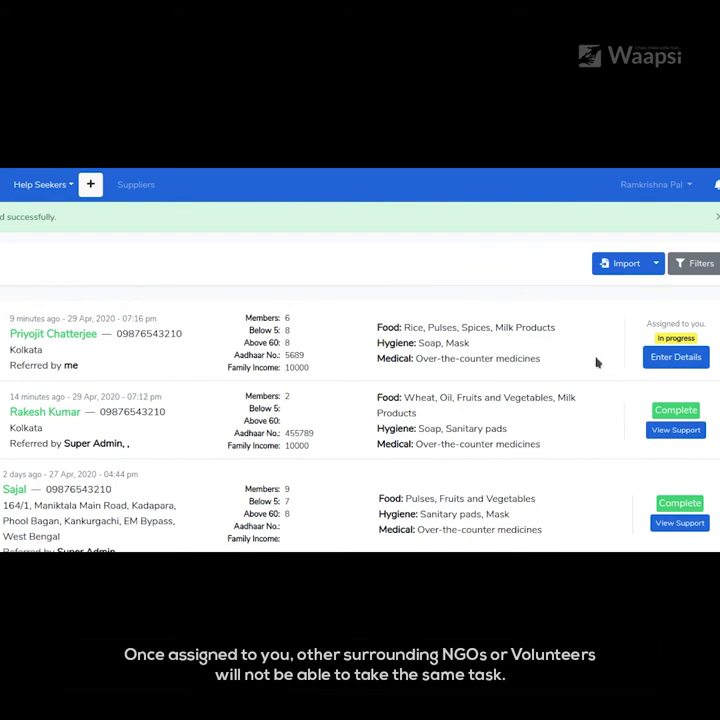
click(657, 358)
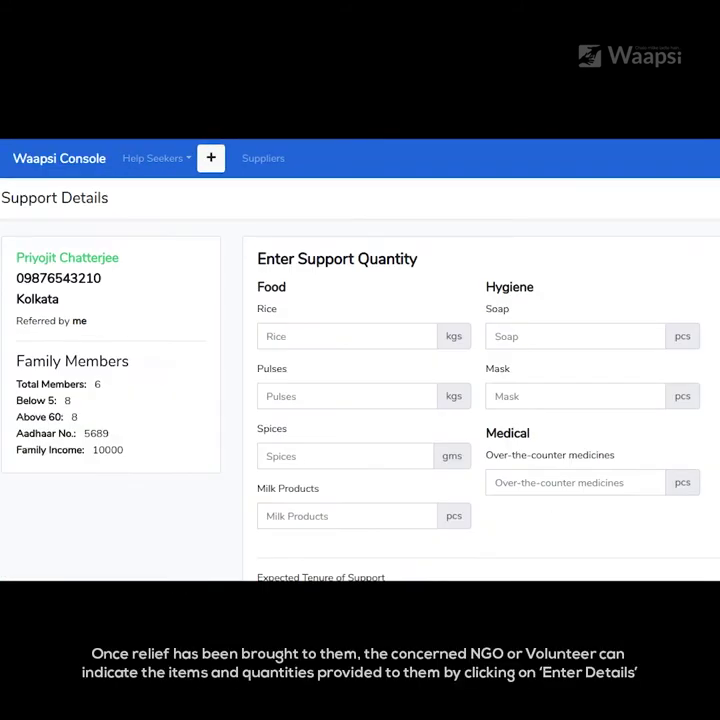
Enter rice 5, soap 8, pulses 6 and masks 6.
click(334, 337)
text(5)
click(542, 337)
text(8)
click(302, 397)
text(6)
key(Tab)
text(6)
key(BackSpace)
text(6)
Enter spices 50, medicines 6 and milk products 6.
click(318, 453)
text(1)
key(BackSpace)
text(50)
click(550, 483)
text(6)
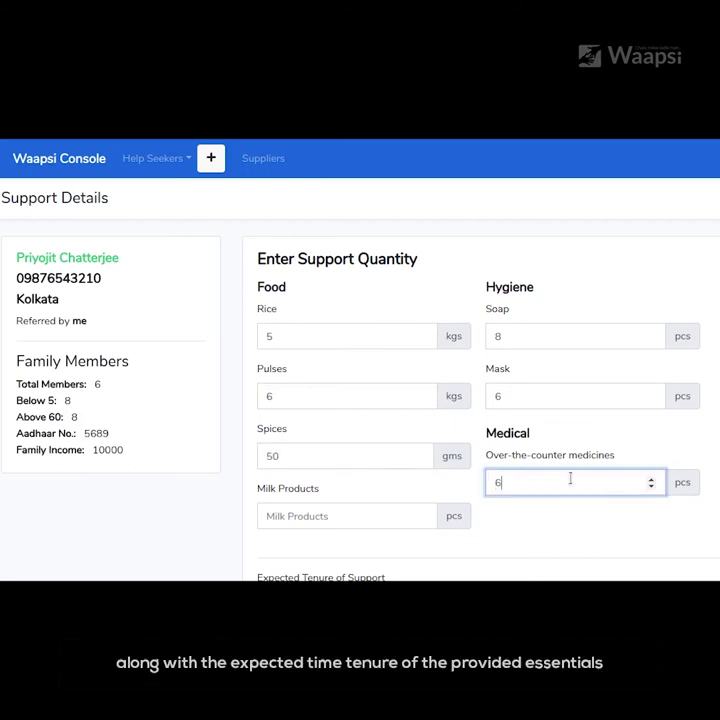
scroll(300, 480, down, 1)
click(286, 479)
text(6)
Set the expected tenure to 6 - Days and mark the support complete.
scroll(424, 500, down, 2)
click(424, 500)
click(345, 336)
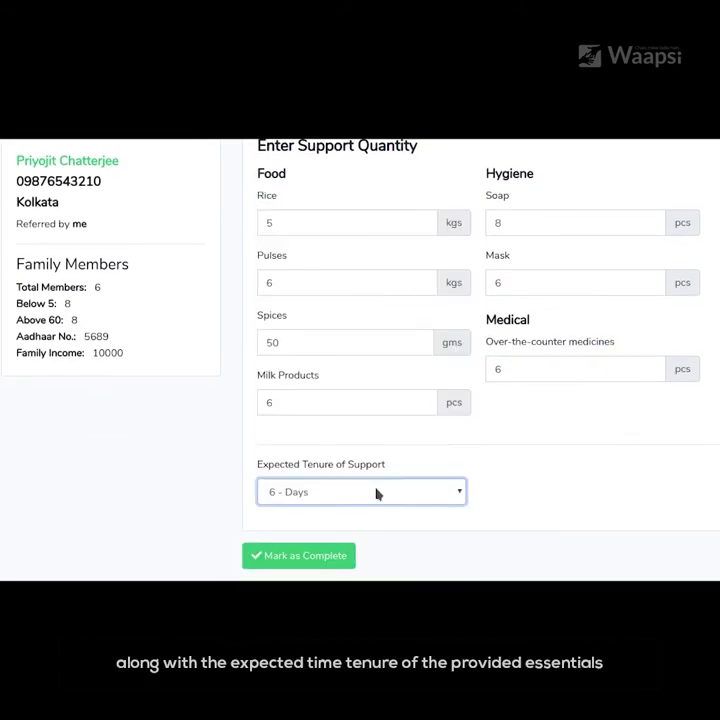
click(277, 560)
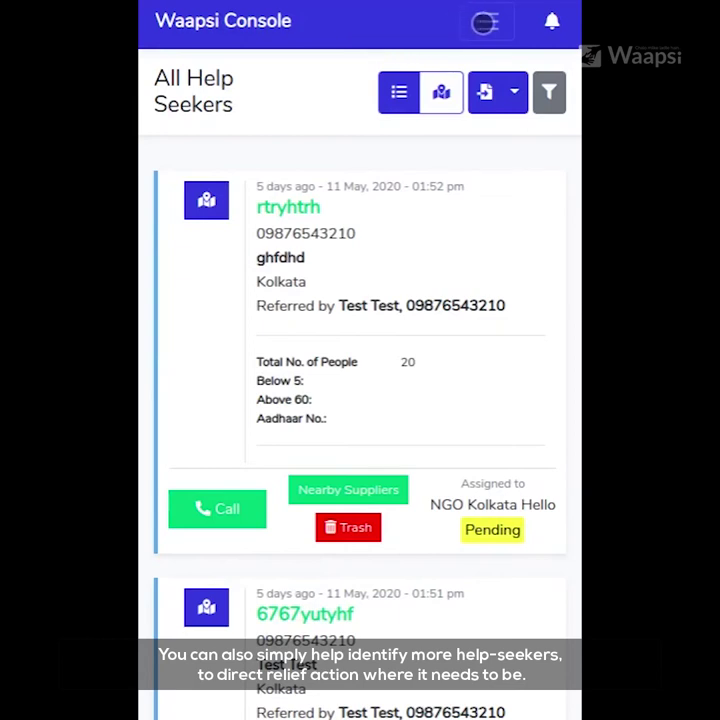
Open the Console's hamburger menu with the add help seeker, NGO and supplier options.
click(484, 22)
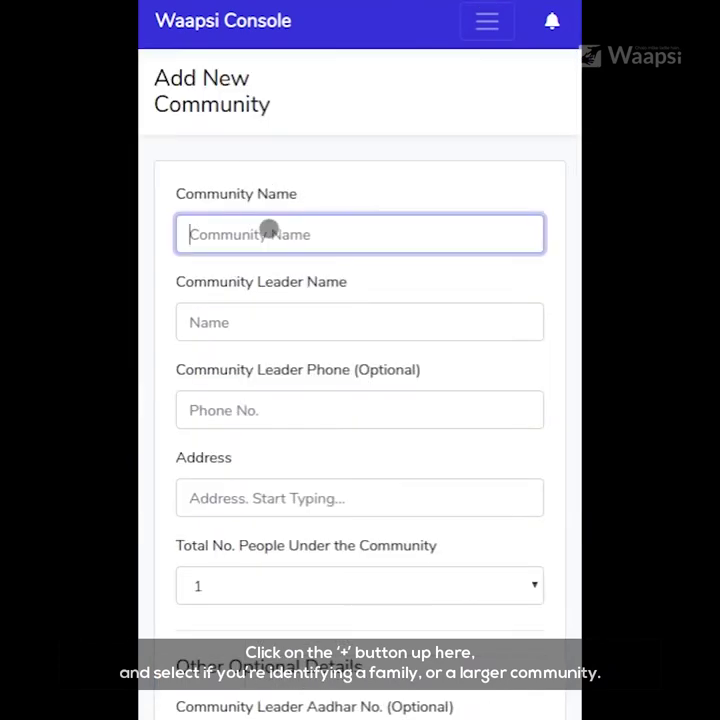
Enter community 'Ra Community', a Kolkata address, 300 people and the leader's Aadhar number.
text(Ra Community)
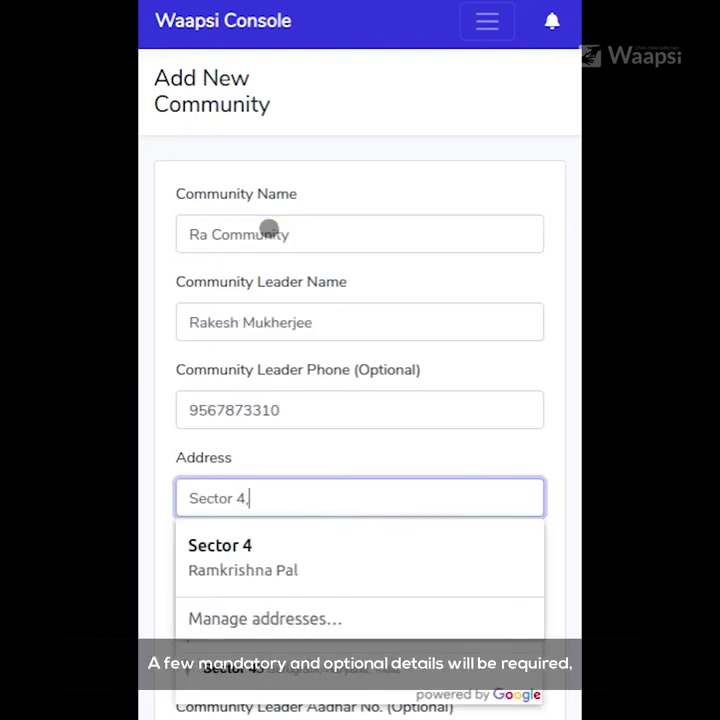
text(ko)
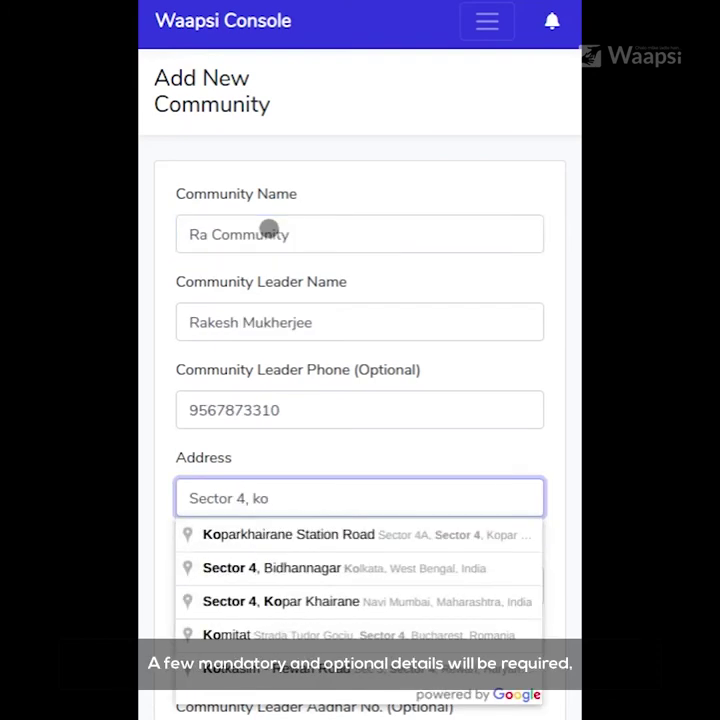
click(212, 527)
click(228, 583)
scroll(310, 500, down, 20)
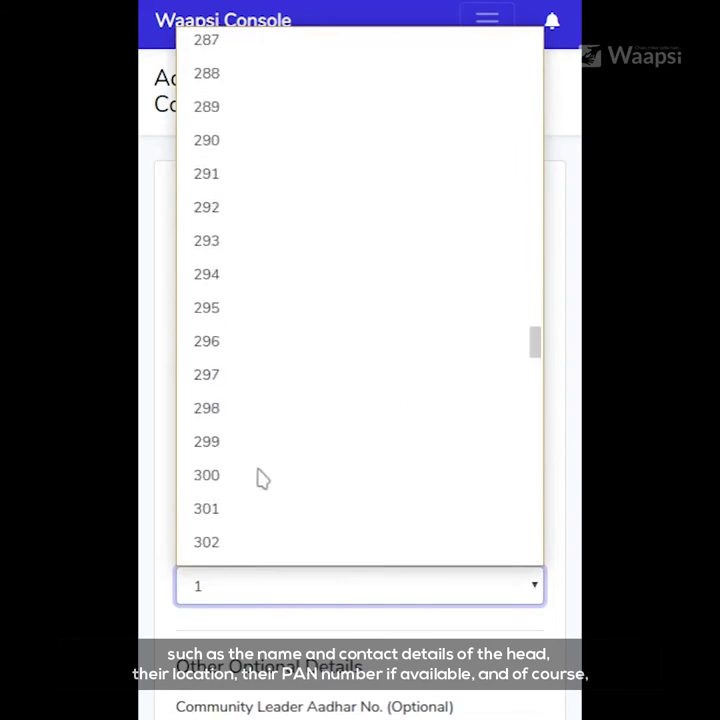
click(294, 474)
scroll(381, 537, down, 1)
scroll(381, 537, down, 2)
click(243, 470)
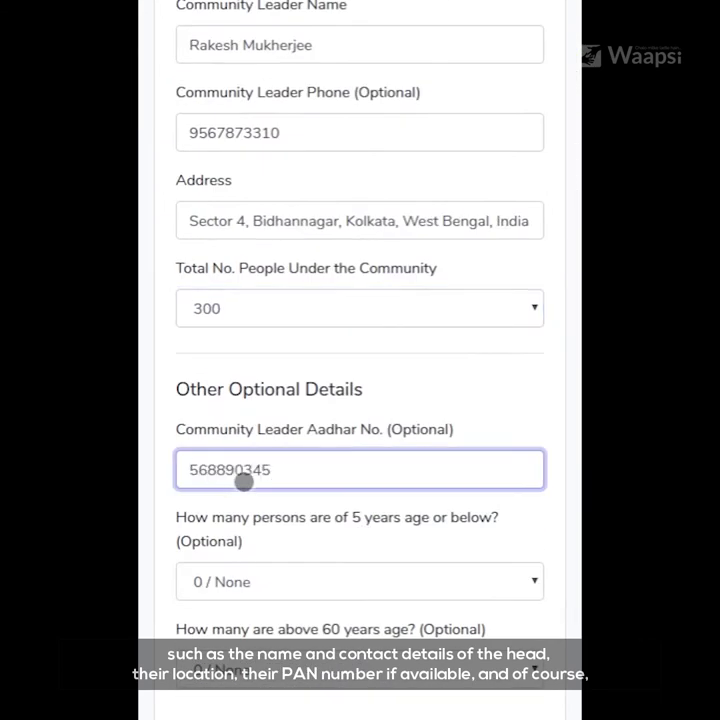
Set 20 members aged 5 or below and 16 above 60, then save the community.
scroll(243, 481, down, 1)
click(330, 500)
scroll(431, 560, down, 3)
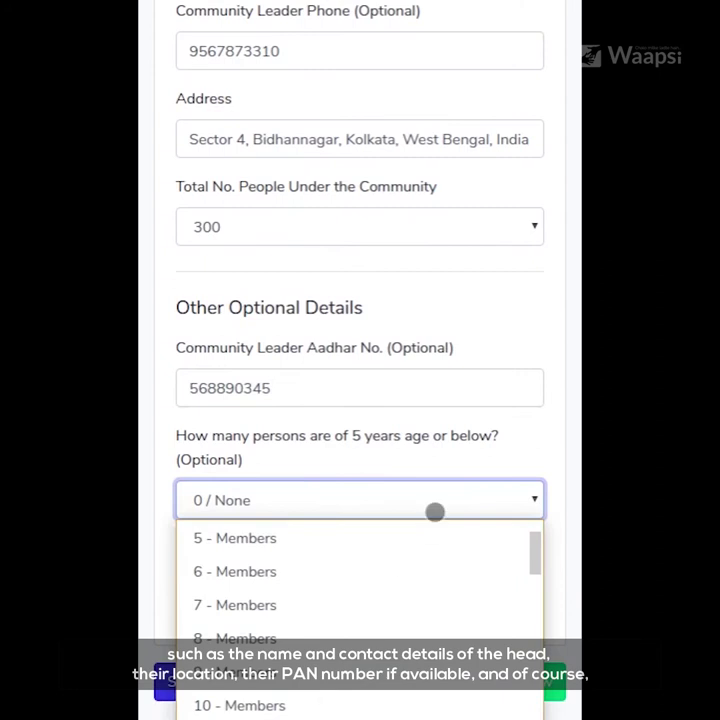
scroll(360, 610, down, 3)
click(244, 600)
click(244, 595)
scroll(250, 440, down, 1)
scroll(257, 498, down, 5)
scroll(281, 362, up, 6)
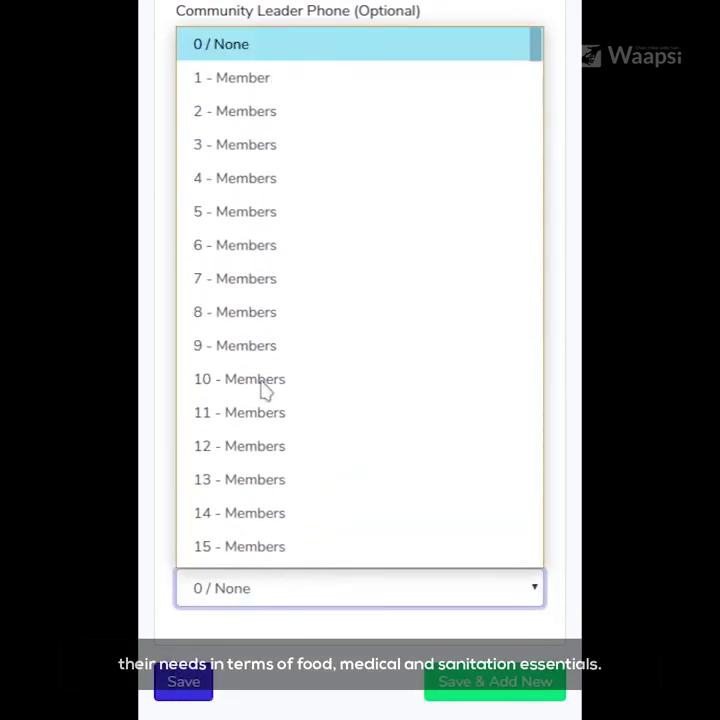
click(227, 406)
click(415, 590)
click(183, 681)
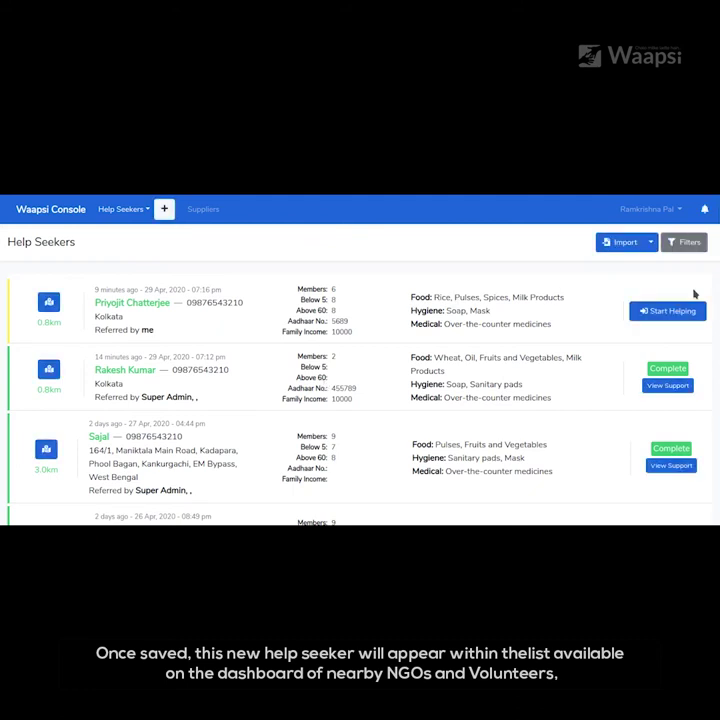
Start helping the newly listed top help seeker.
click(644, 315)
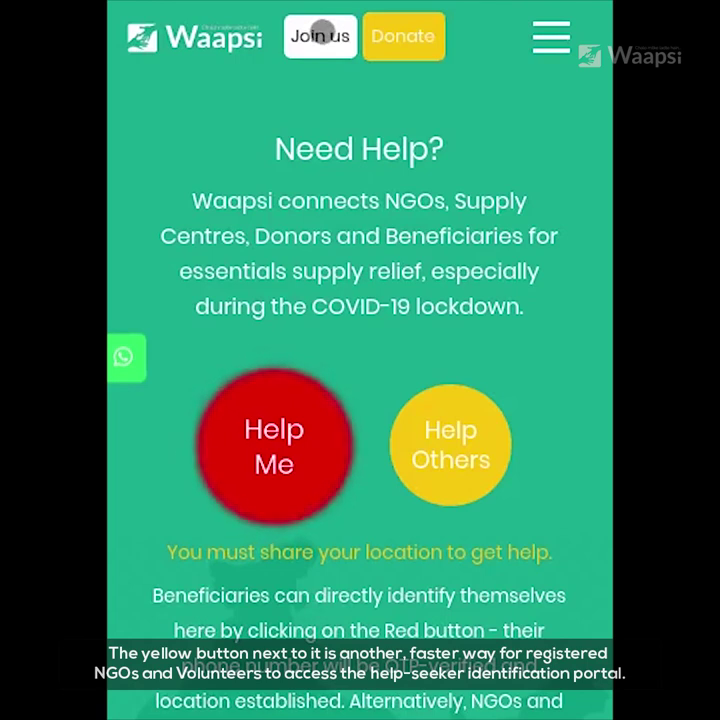
Start a supply-centre registration for shop 'Food Times' with the owner's name.
click(320, 35)
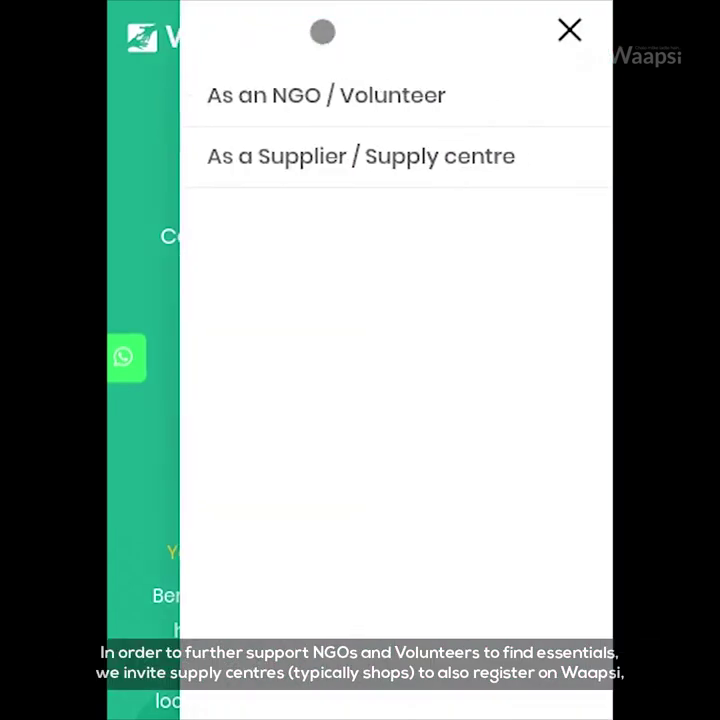
click(355, 160)
scroll(267, 392, down, 5)
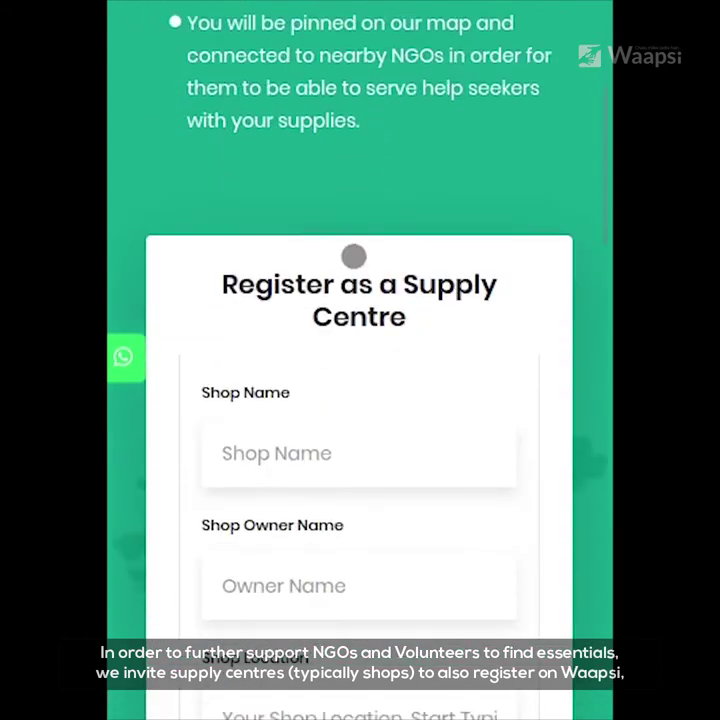
click(267, 392)
text(Food Times)
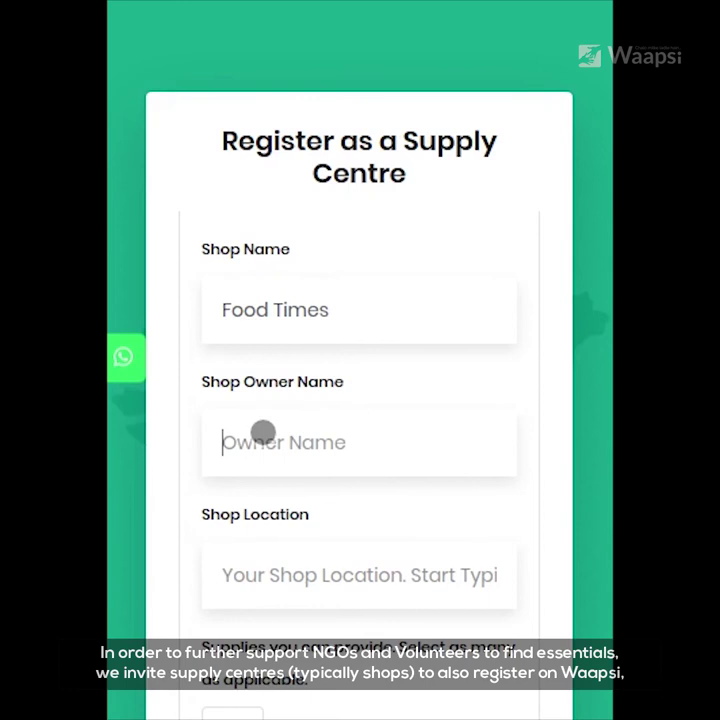
click(262, 432)
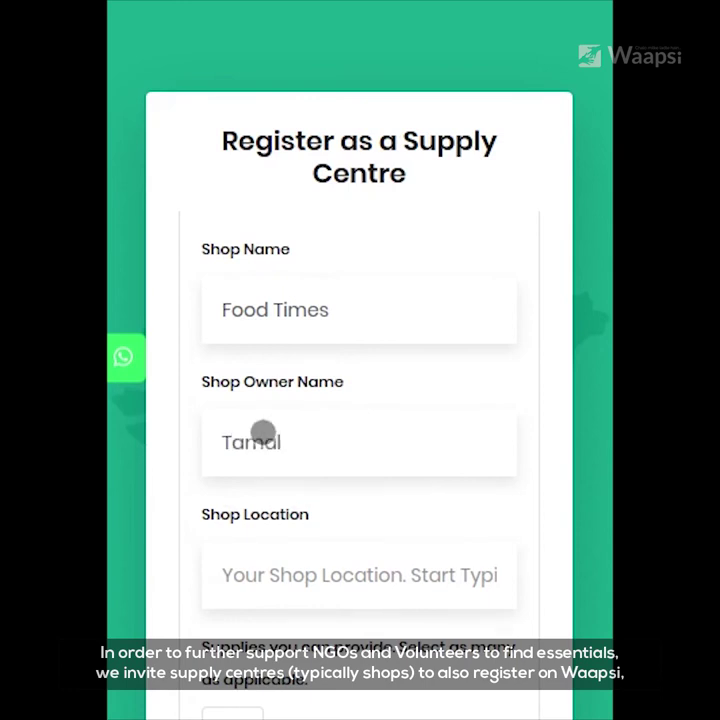
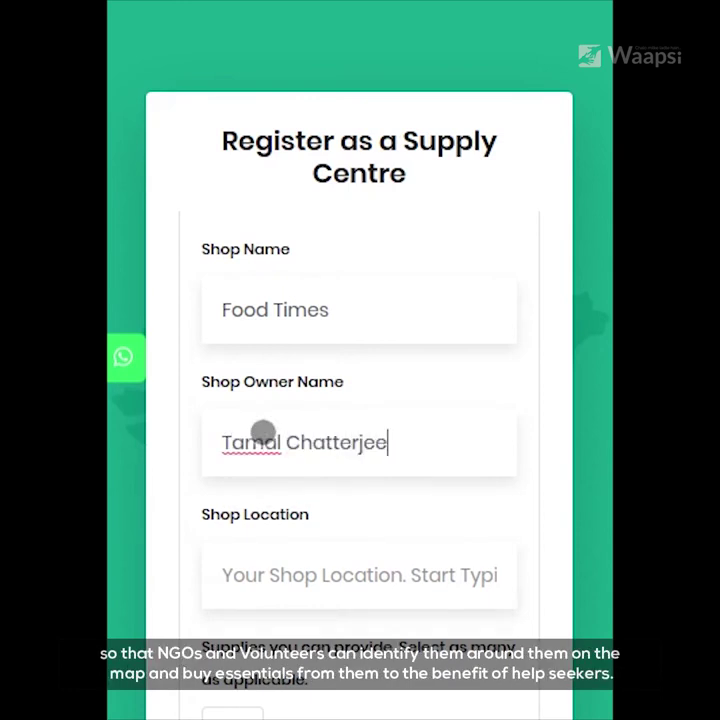
Set the shop location and offer Rice, Wheat, Pulses, Oil, Spices, Soap and Sanitary pads.
scroll(262, 432, down, 3)
click(367, 297)
scroll(367, 297, down, 2)
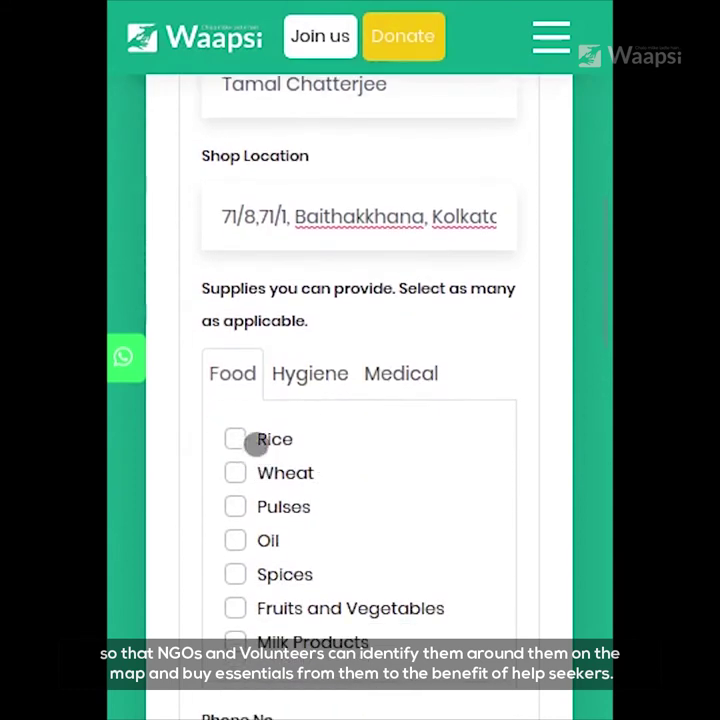
click(235, 439)
click(235, 473)
click(235, 507)
click(235, 540)
click(235, 574)
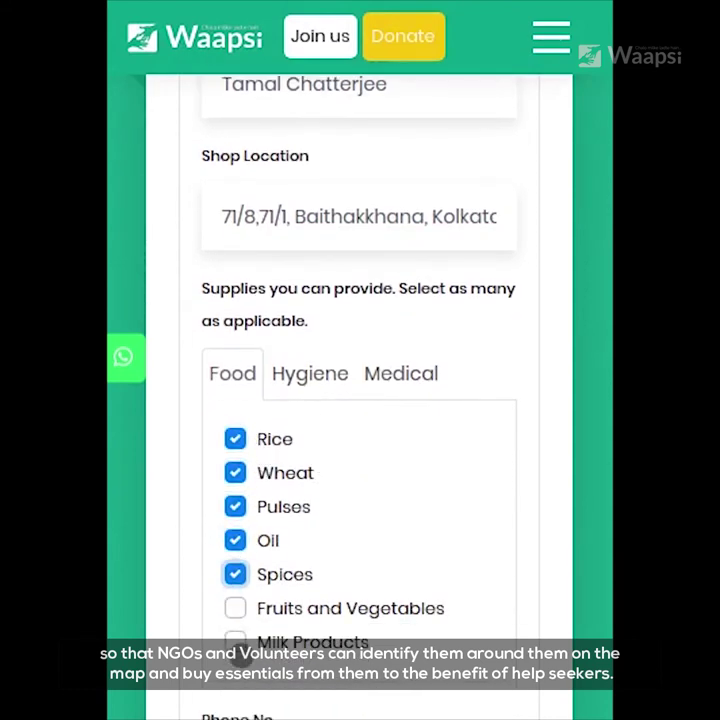
click(310, 373)
click(235, 439)
click(235, 473)
click(401, 373)
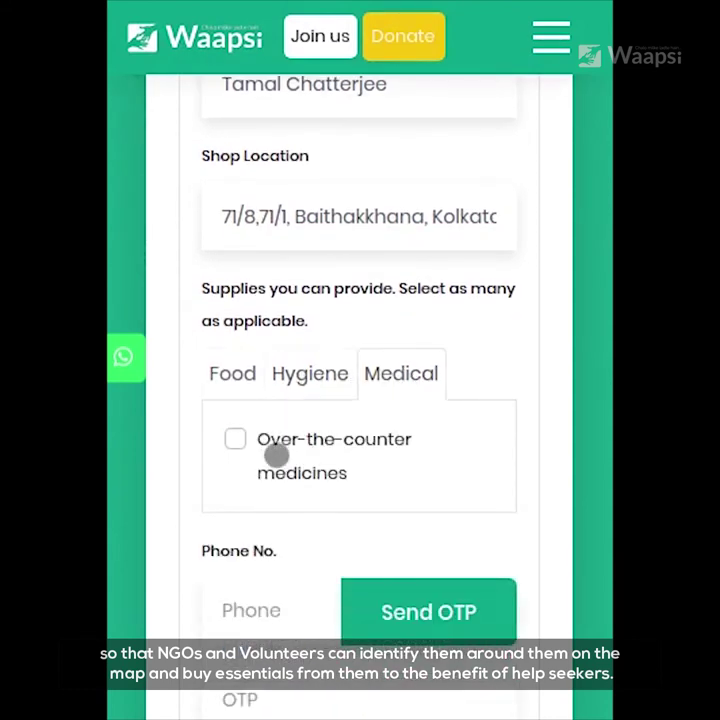
Verify the shop's phone number with an OTP and submit the registration.
click(276, 614)
scroll(337, 614, down, 2)
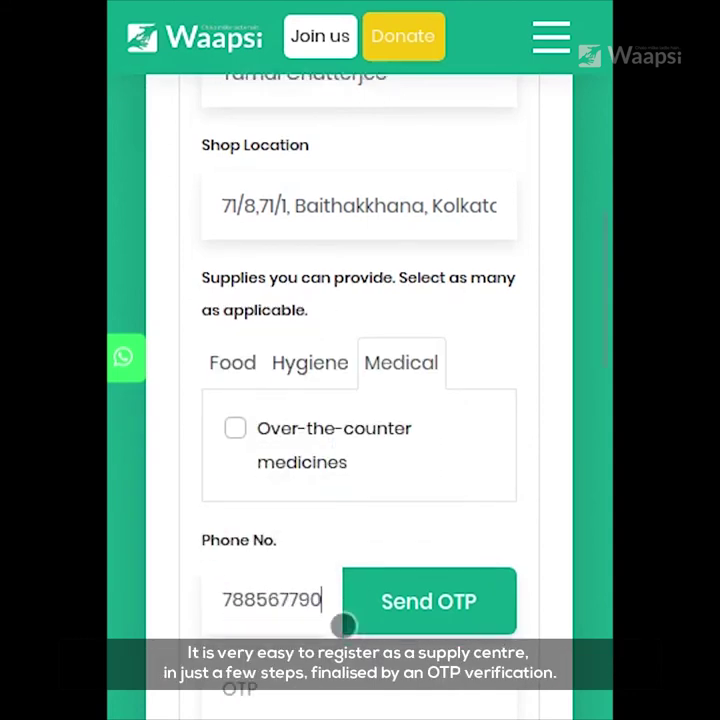
click(366, 421)
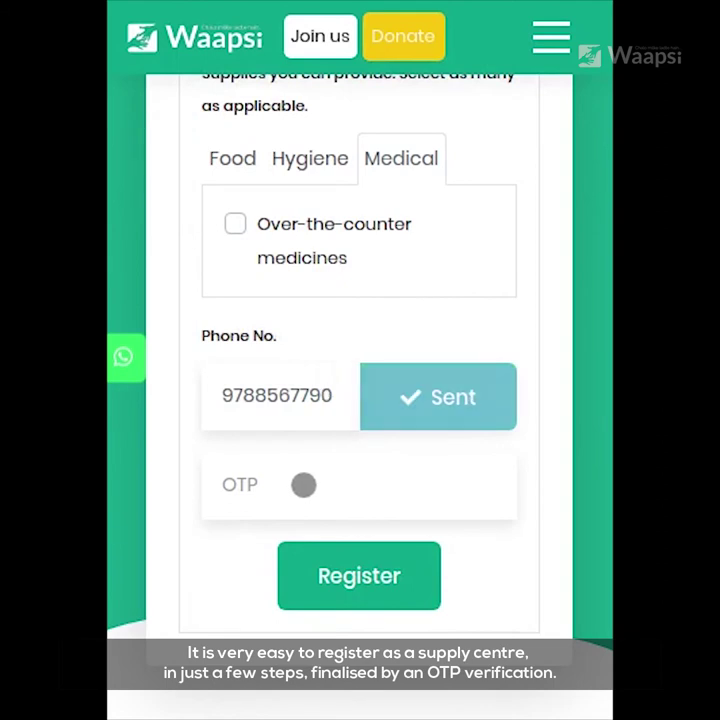
click(302, 482)
click(357, 573)
Locate the Food Times marker on the map and view its details popup.
scroll(399, 352, up, 10)
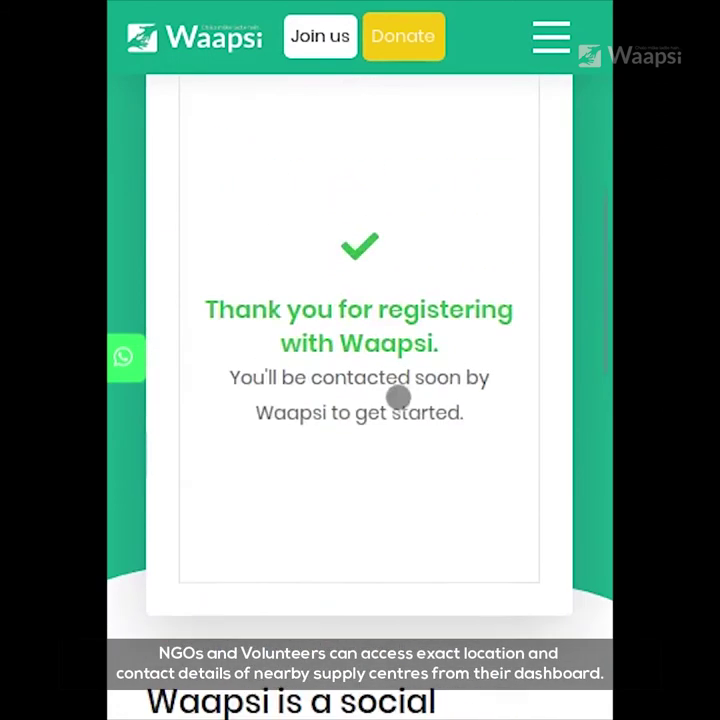
scroll(360, 380, up, 15)
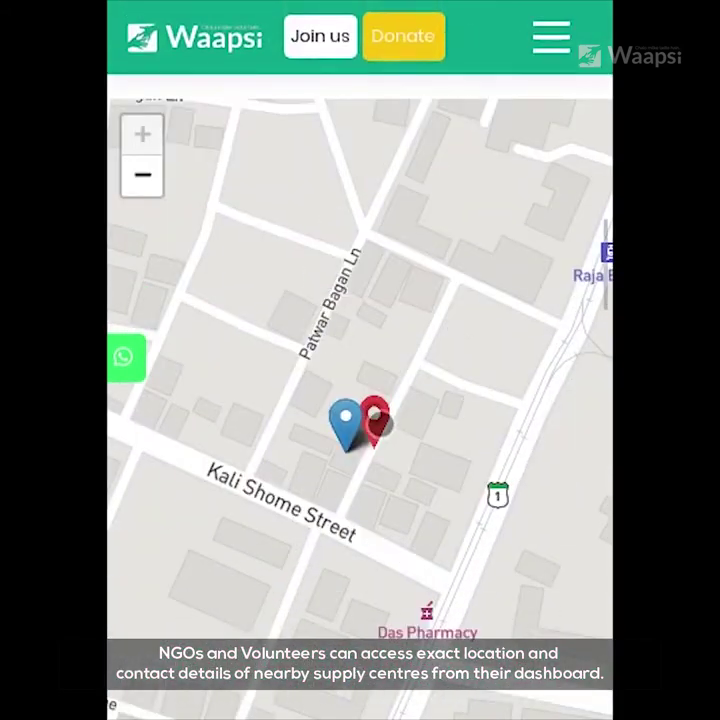
click(375, 418)
scroll(395, 400, down, 5)
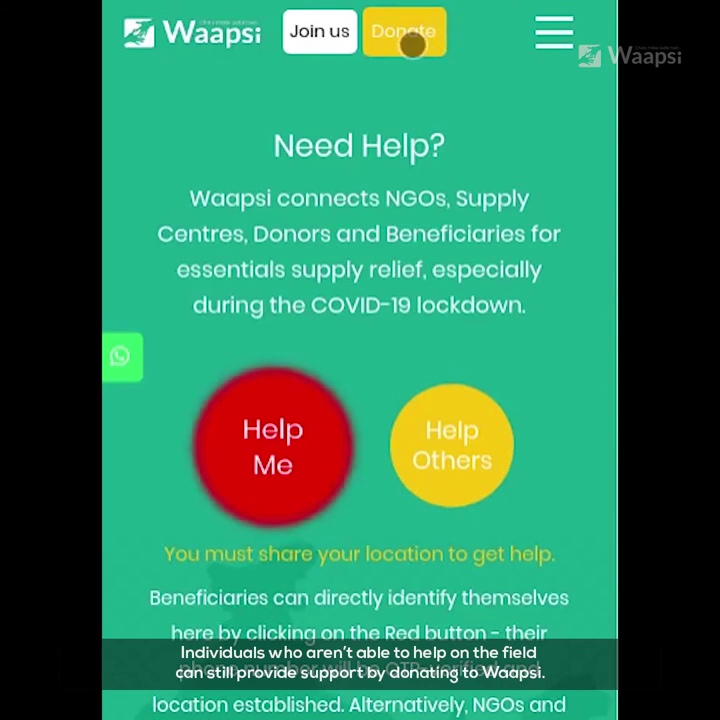
Start an online donation through Pay Online and enter an amount of ₹1.
click(410, 42)
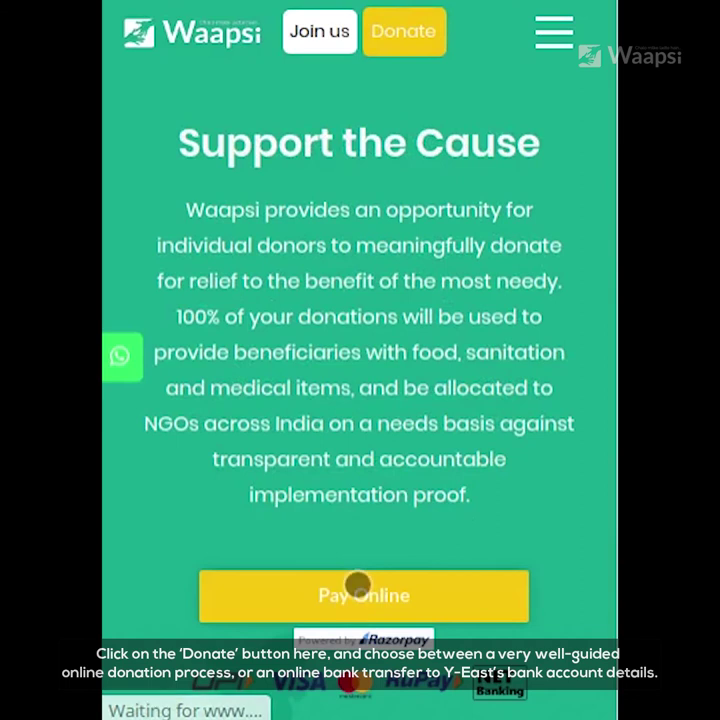
click(363, 596)
scroll(467, 327, down, 5)
click(323, 700)
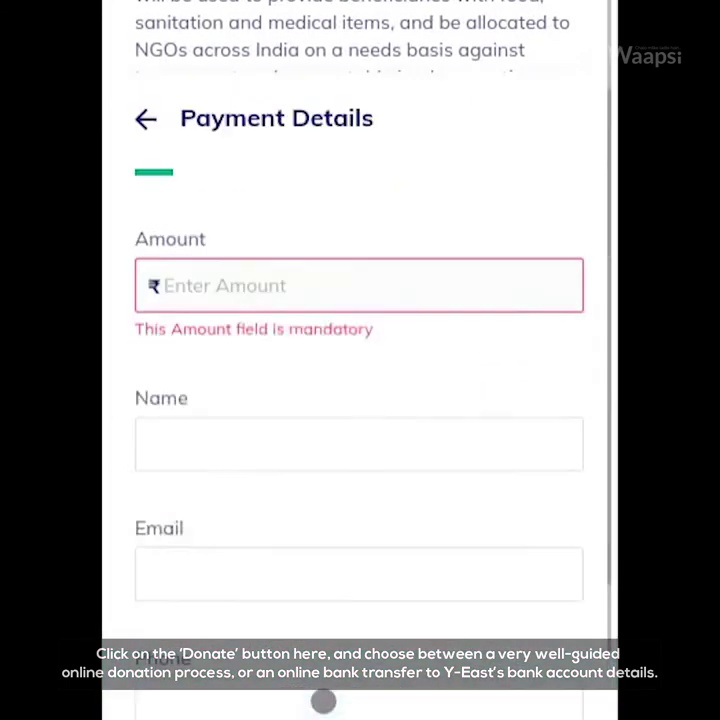
click(211, 207)
text(1)
Autofill the donor's name, e-mail and phone from saved details, then pay ₹1.00.
click(267, 324)
text(Ramk)
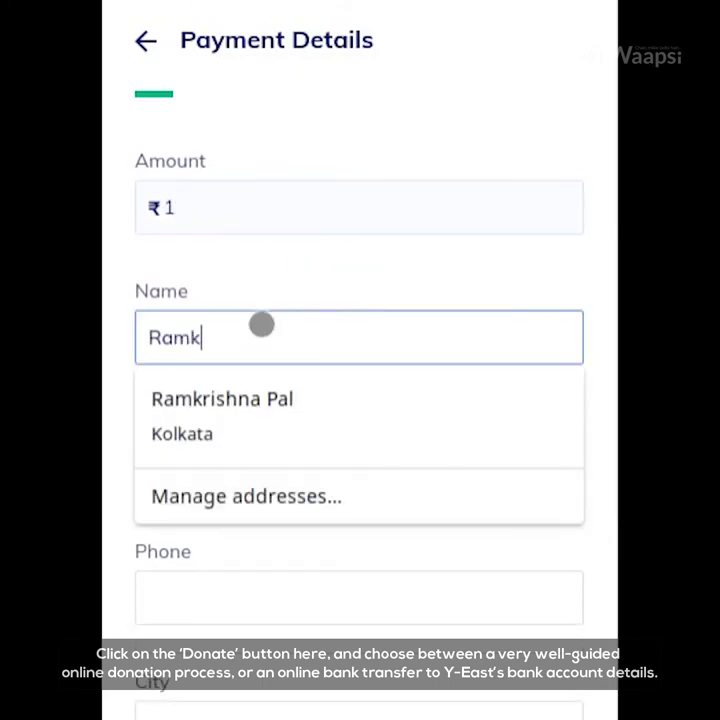
text(r)
click(288, 398)
click(264, 467)
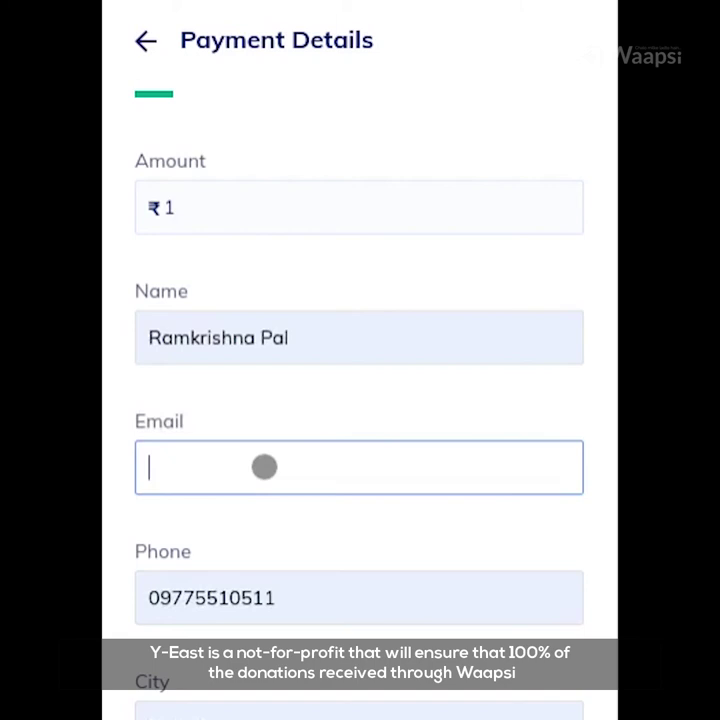
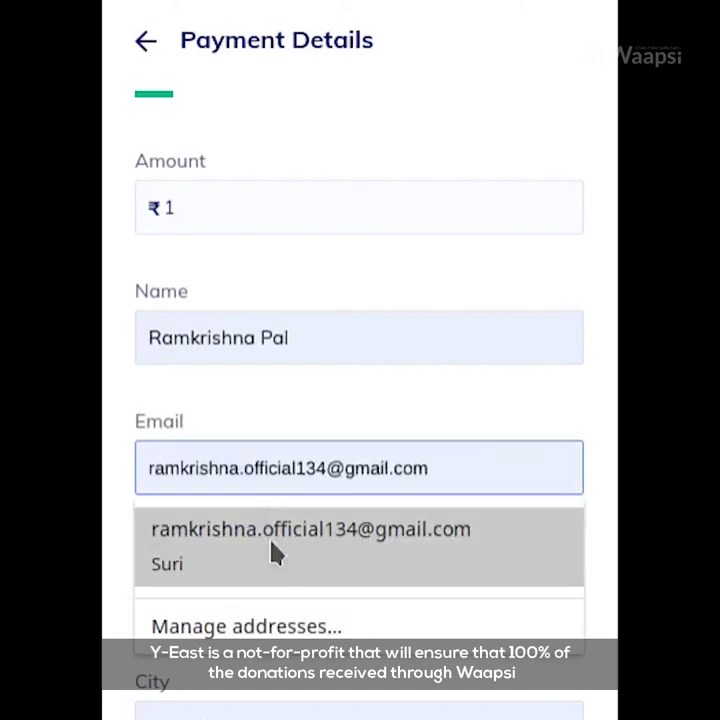
click(310, 529)
scroll(326, 513, down, 5)
click(300, 688)
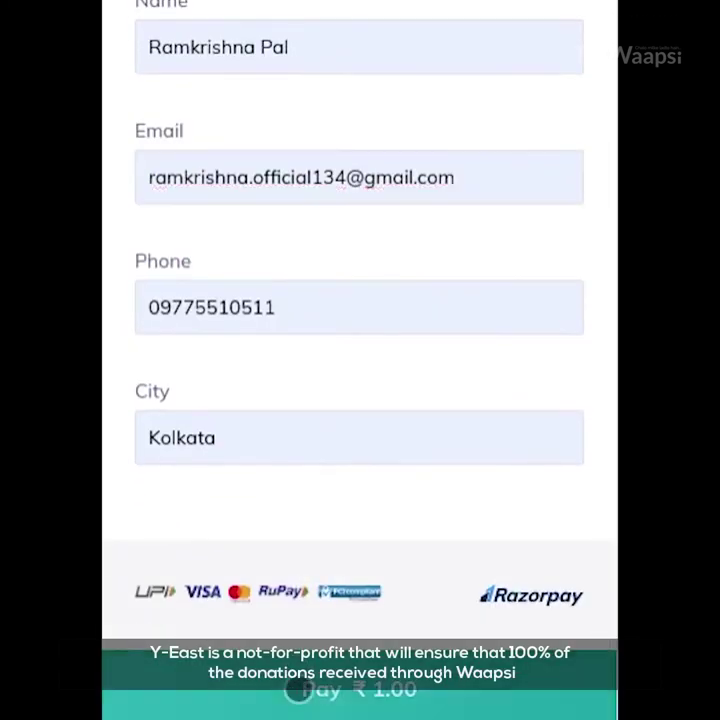